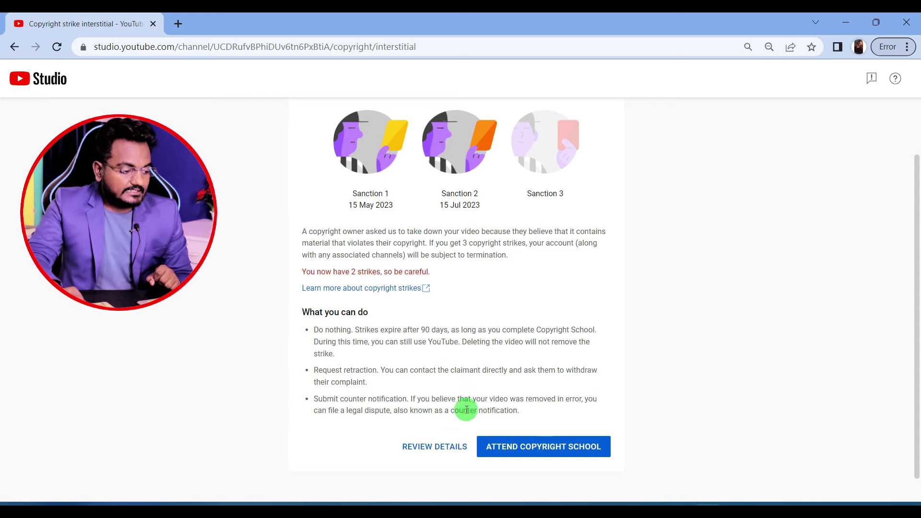
Open the review details of the copyright strikes and examine the videos removed under the 15 July 2023 strike.
right_click(429, 450)
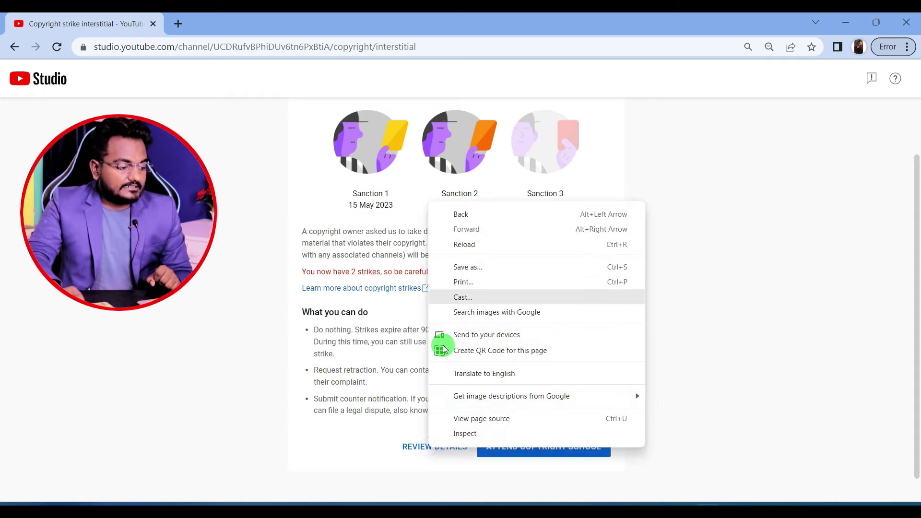
left_click(417, 444)
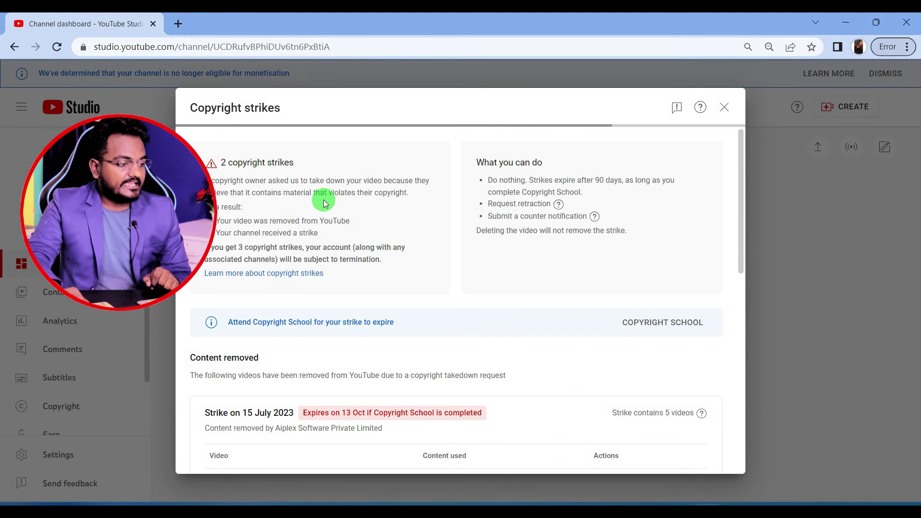
scroll(565, 201, "down", 2)
scroll(336, 240, "down", 2)
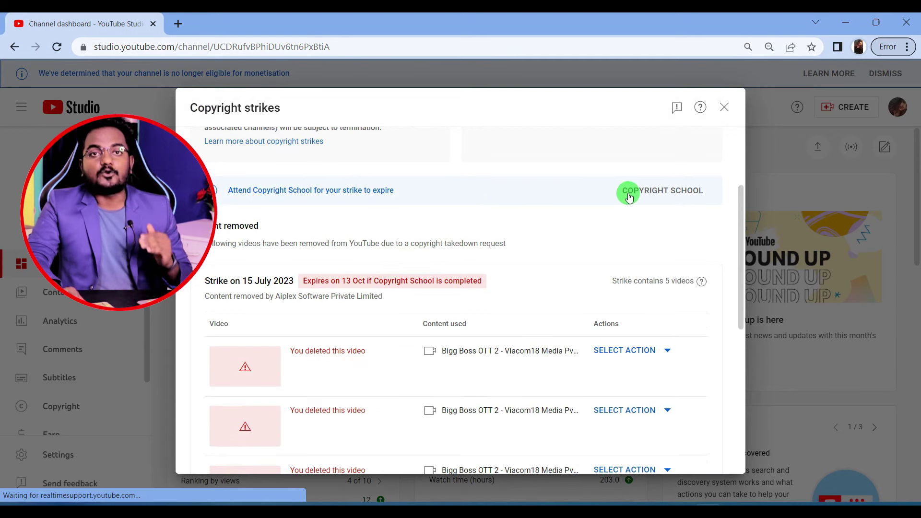
scroll(513, 245, "down", 4)
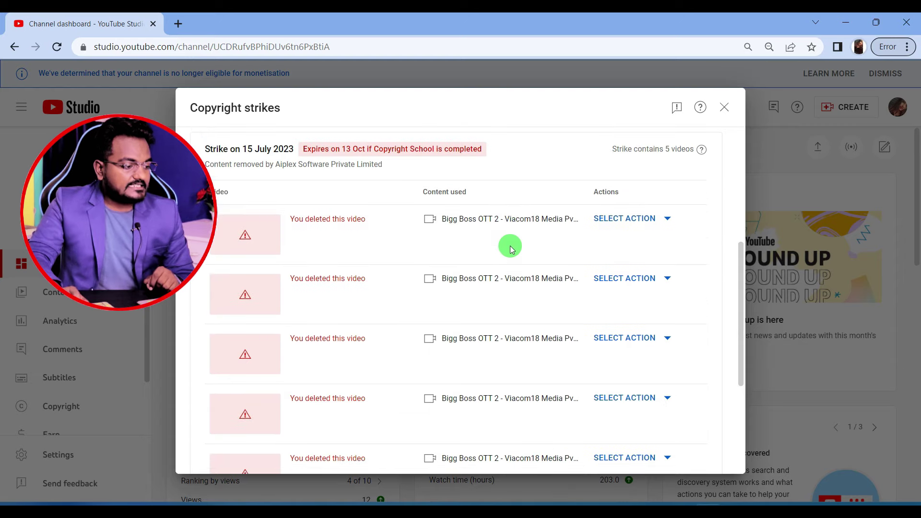
scroll(510, 246, "down", 2)
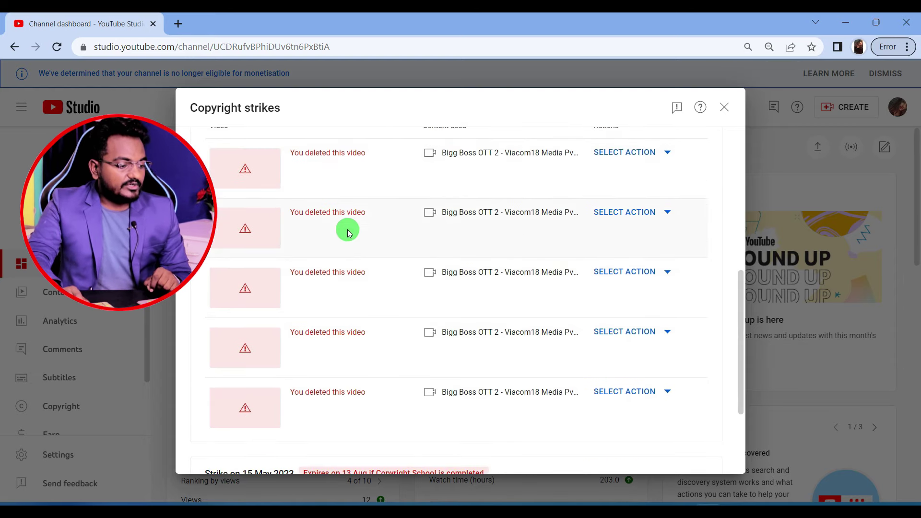
scroll(475, 244, "up", 2)
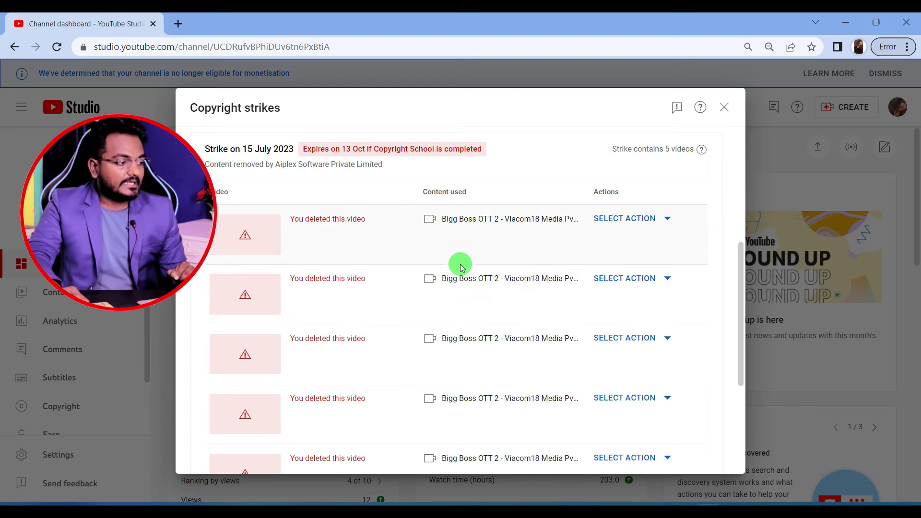
scroll(215, 183, "up", 2)
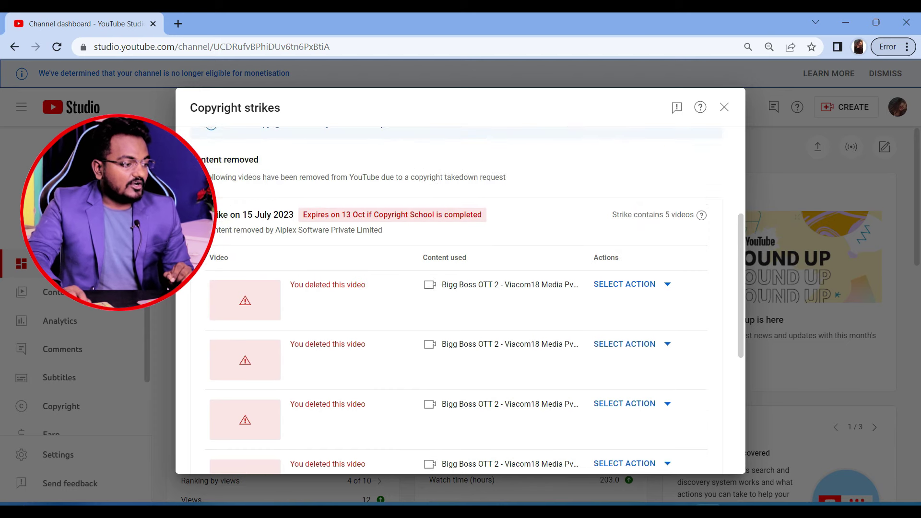
scroll(211, 298, "up", 2)
Examine who removed the content and the expiry condition of the 15 July 2023 strike.
left_click_drag(206, 296, 394, 298)
left_click(396, 298)
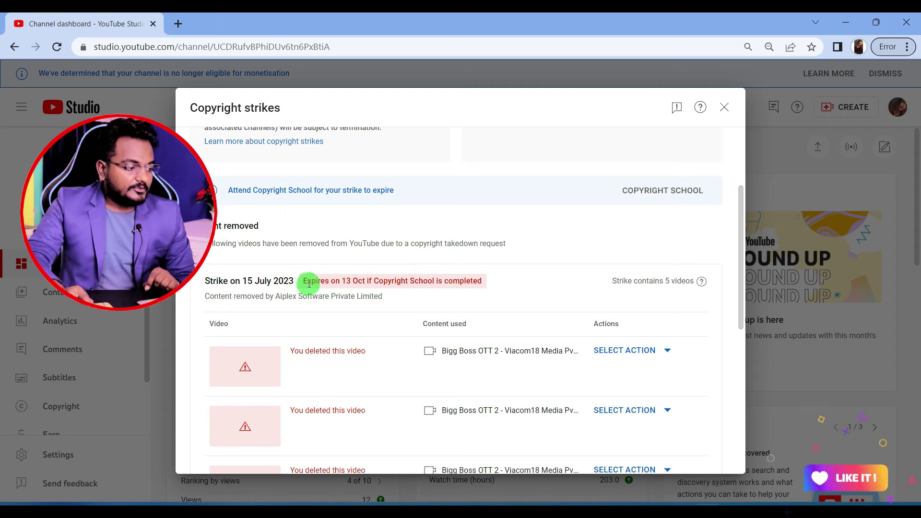
left_click_drag(304, 281, 479, 282)
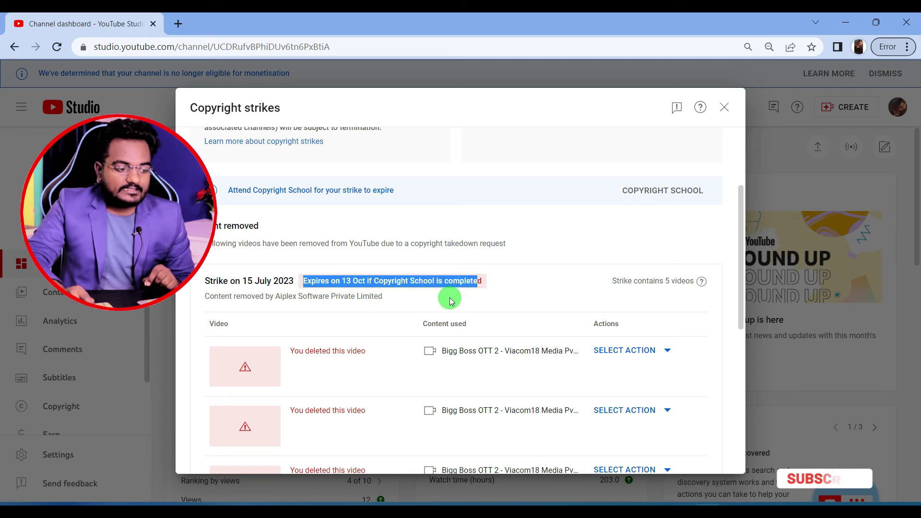
left_click(433, 294)
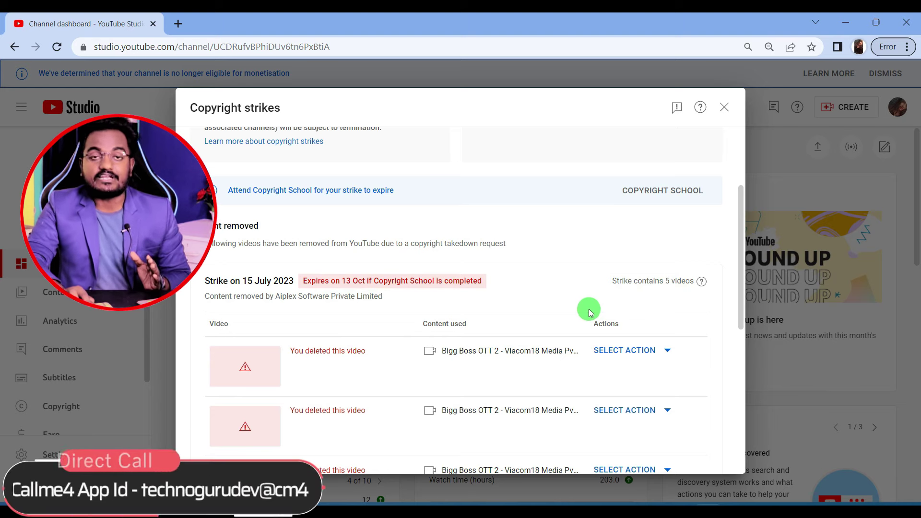
Check the actions available for the first removed video of the 15 July 2023 strike without choosing one.
scroll(589, 312, "down", 5)
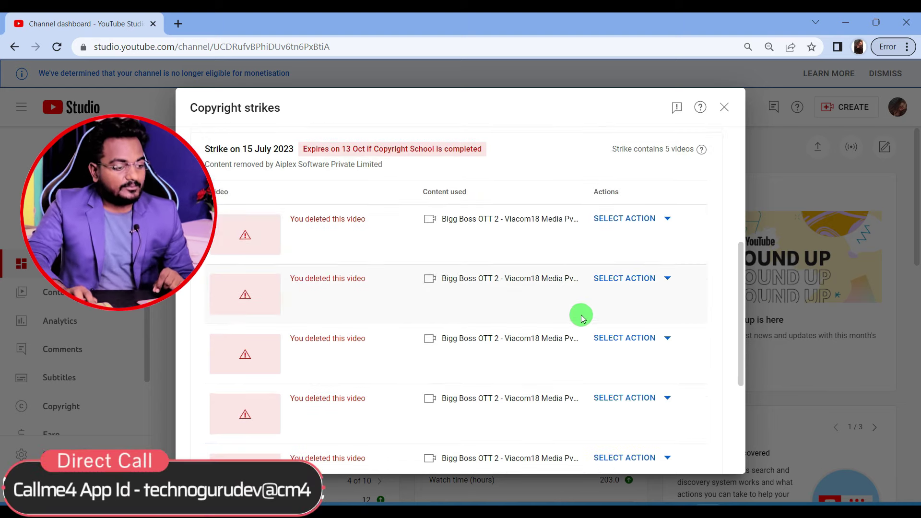
scroll(647, 250, "up", 2)
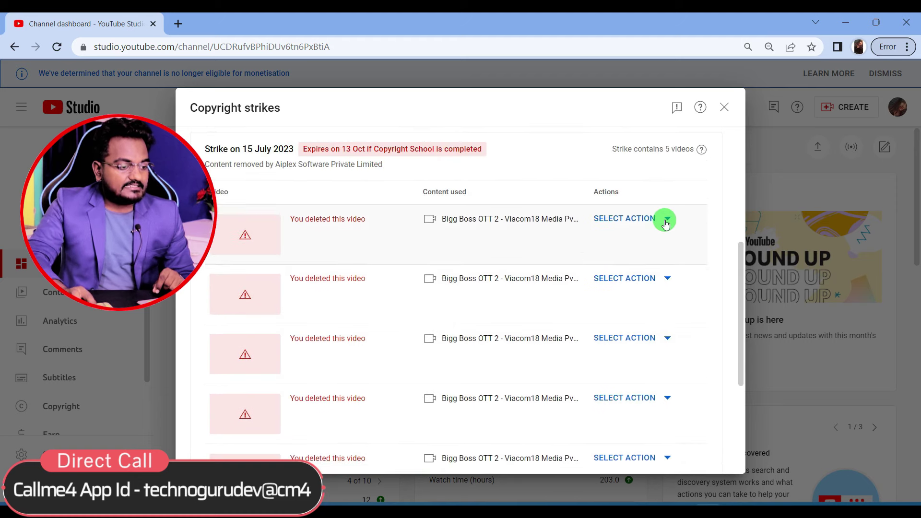
left_click(660, 221)
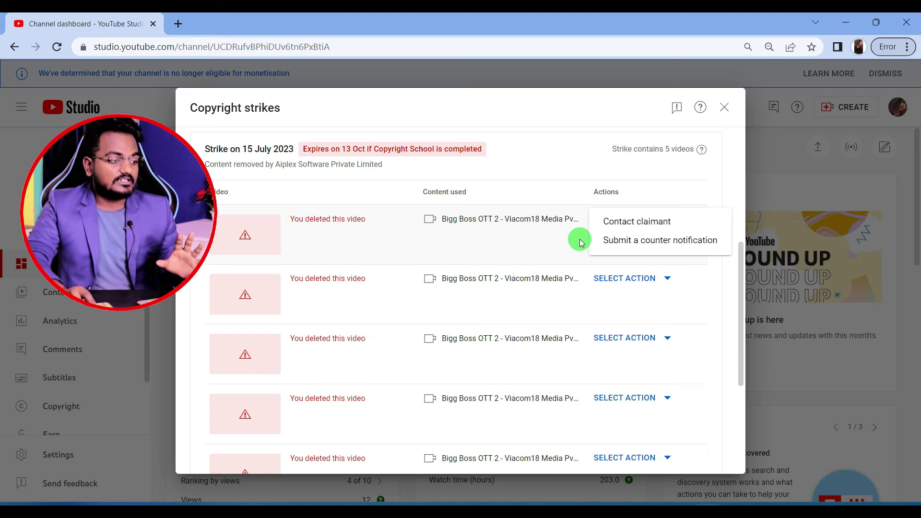
left_click(290, 166)
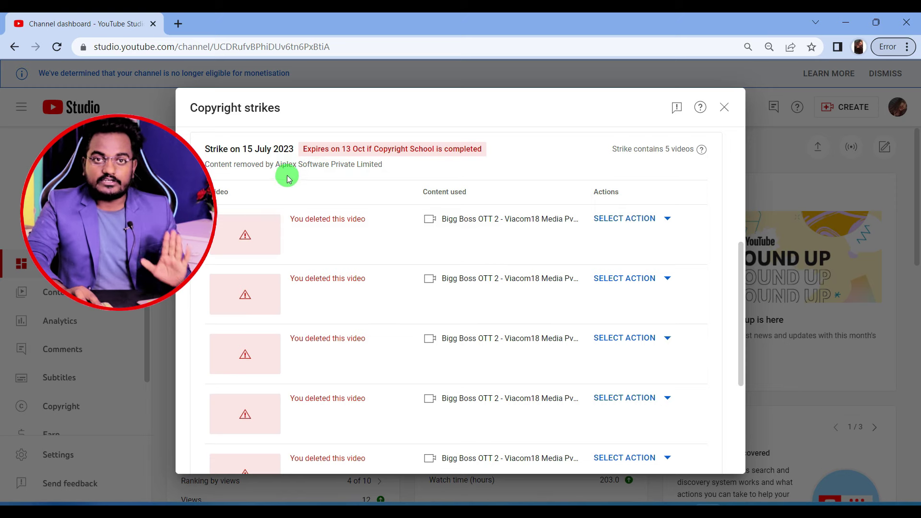
left_click(665, 220)
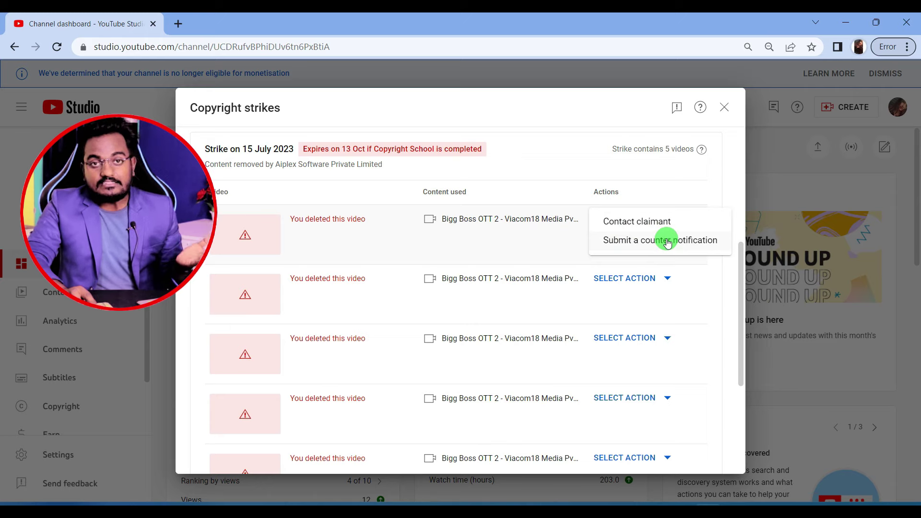
left_click(650, 180)
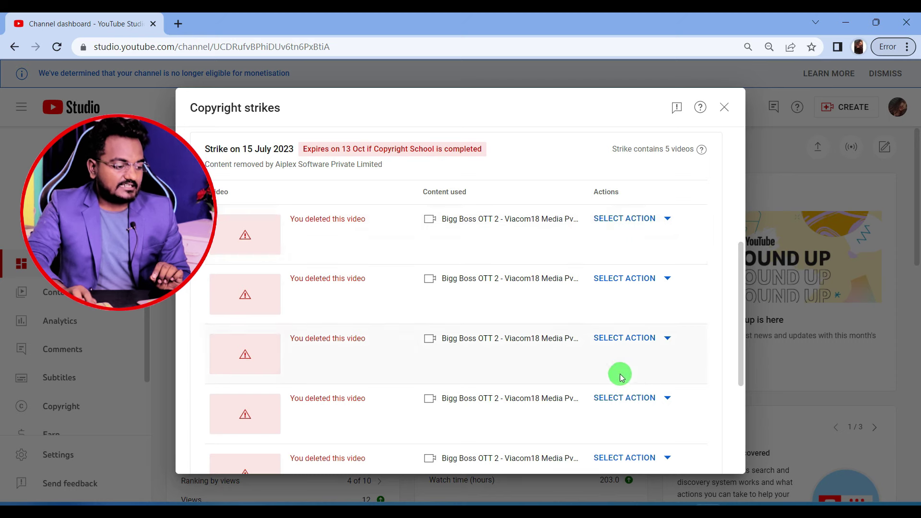
Examine the 15 May 2023 strike and return to the overview of the copyright strikes.
scroll(621, 371, "down", 4)
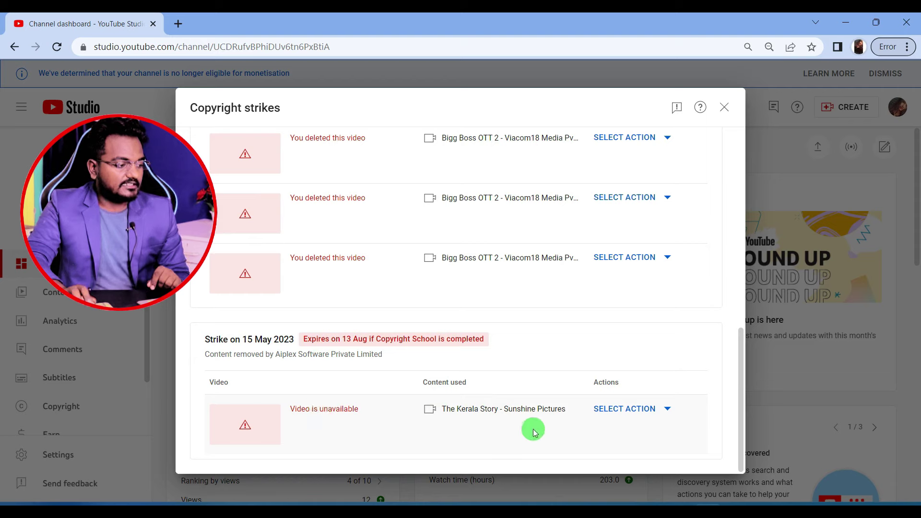
scroll(487, 325, "up", 10)
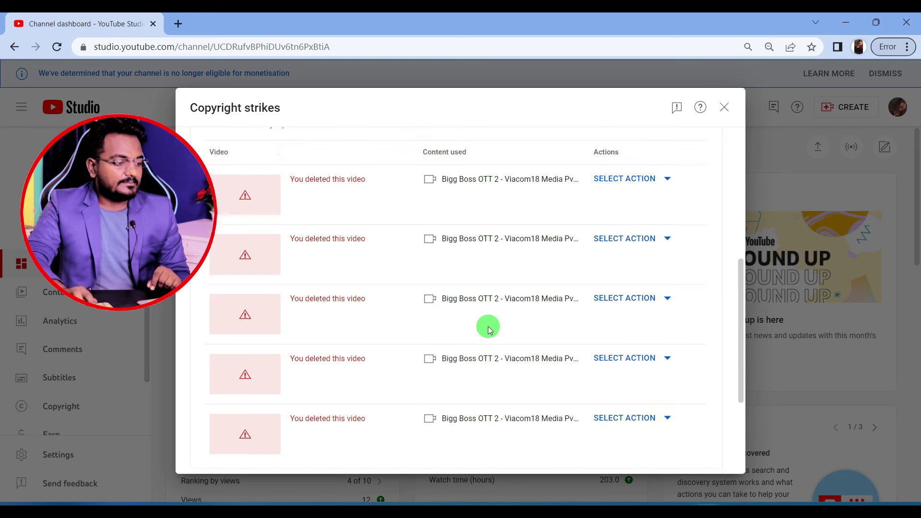
scroll(494, 314, "up", 1)
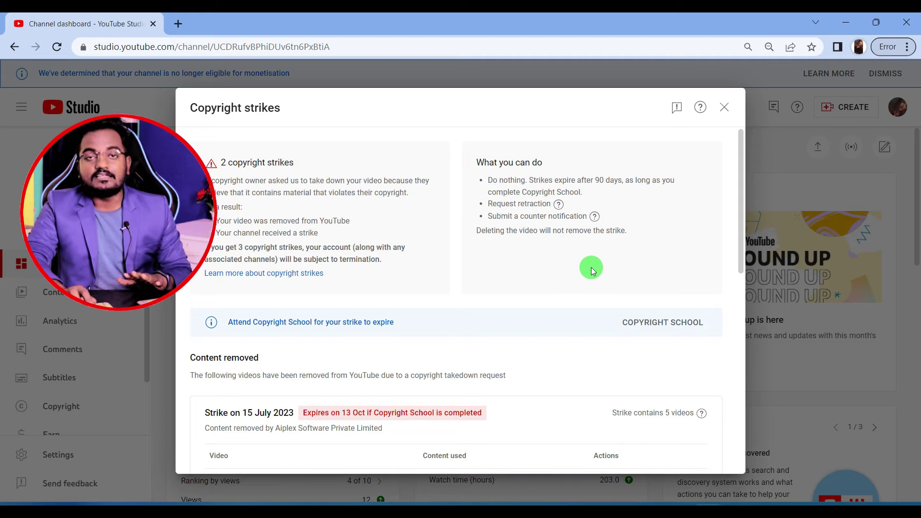
Start Copyright School and play its copyright video, skipping ahead to the end.
left_click(646, 329)
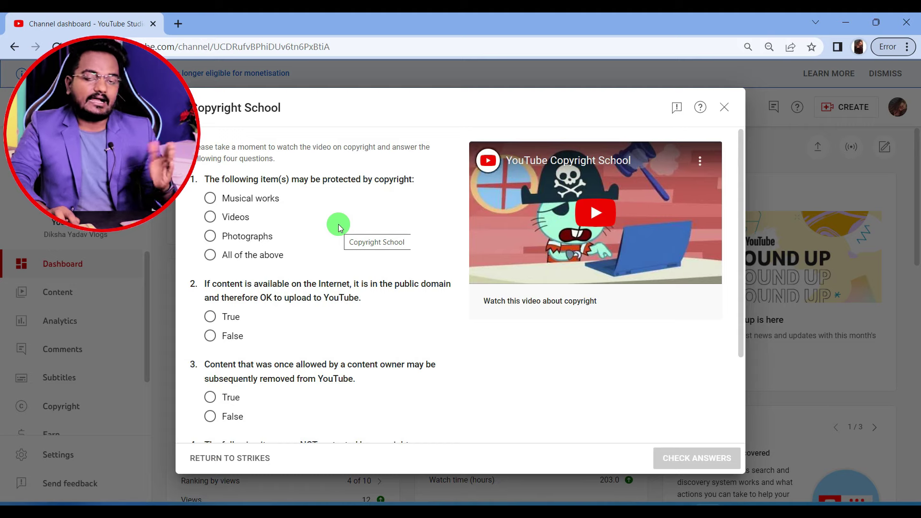
left_click(594, 216)
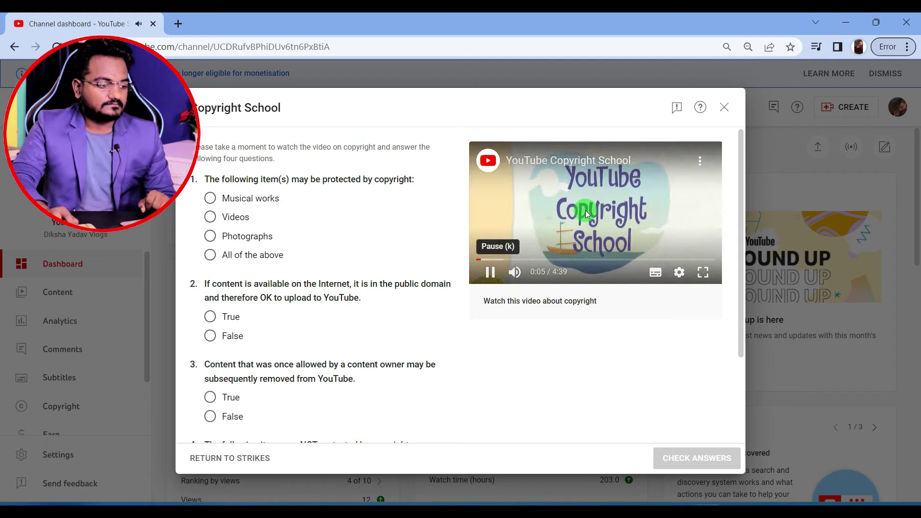
left_click_drag(499, 250, 708, 260)
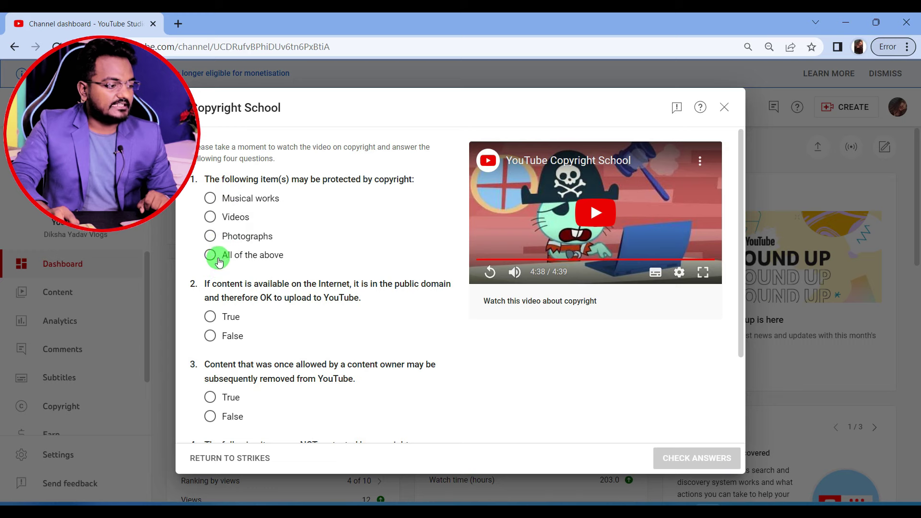
Answer the four quiz questions with All of the above, False, True and People, and submit the answers for checking.
scroll(205, 220, "down", 2)
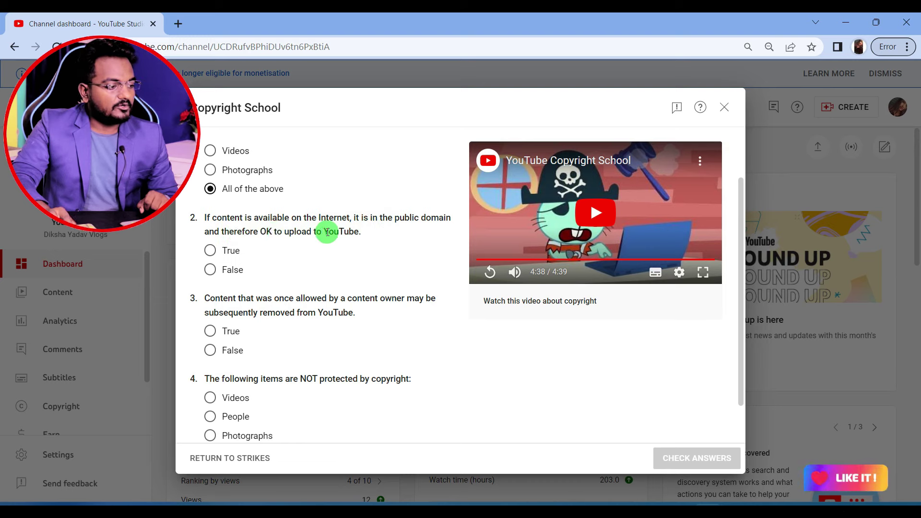
left_click(210, 270)
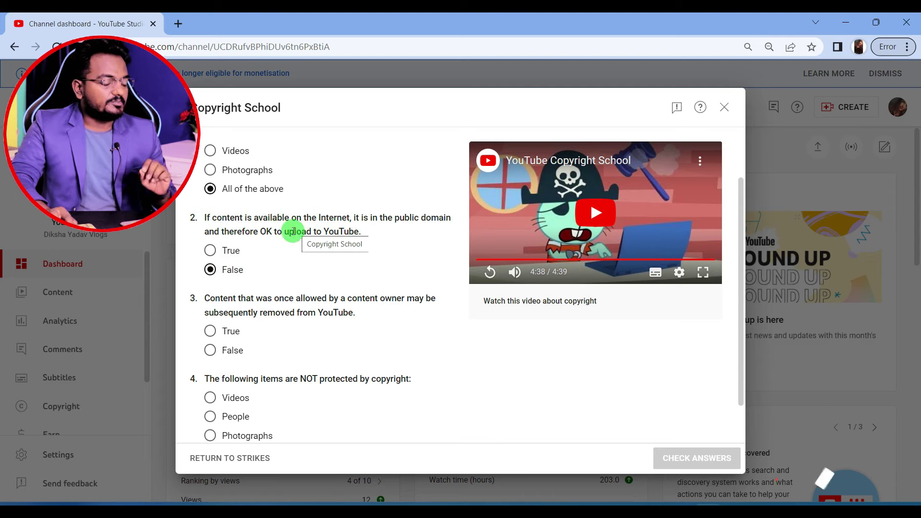
scroll(240, 265, "down", 1)
left_click(211, 283)
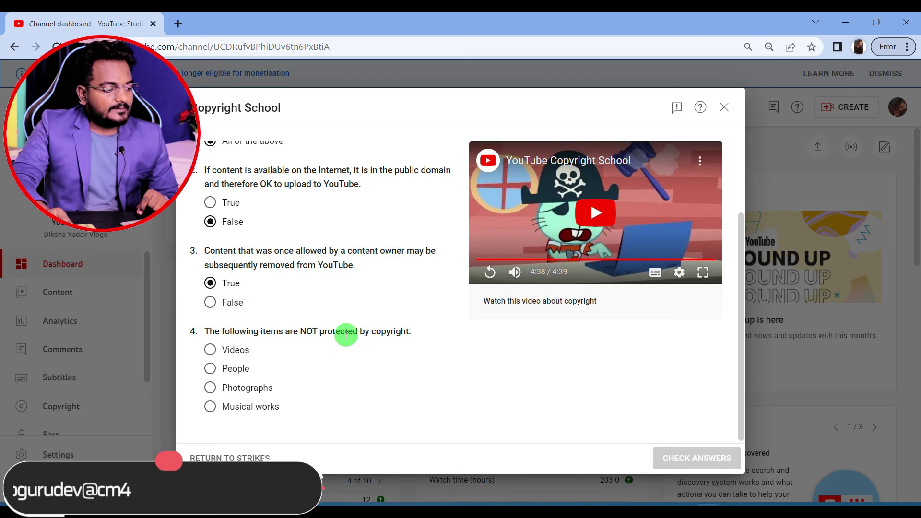
left_click(211, 369)
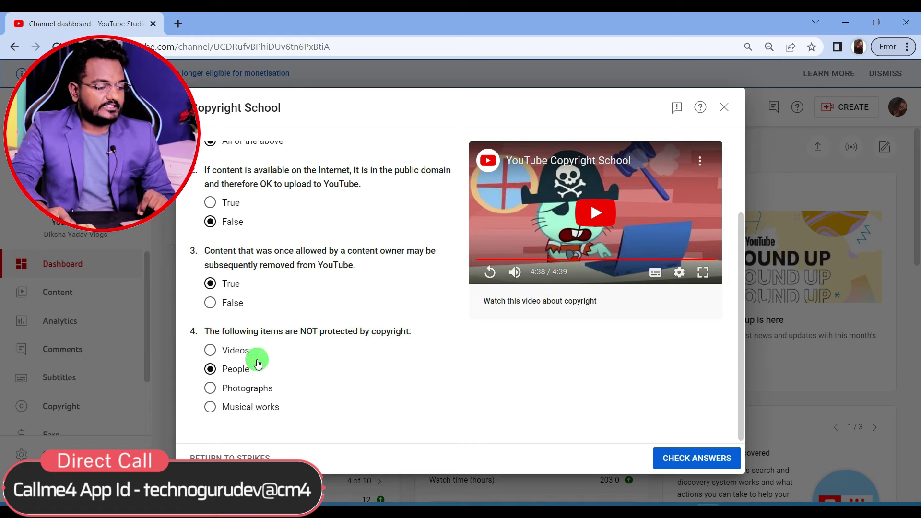
left_click(683, 457)
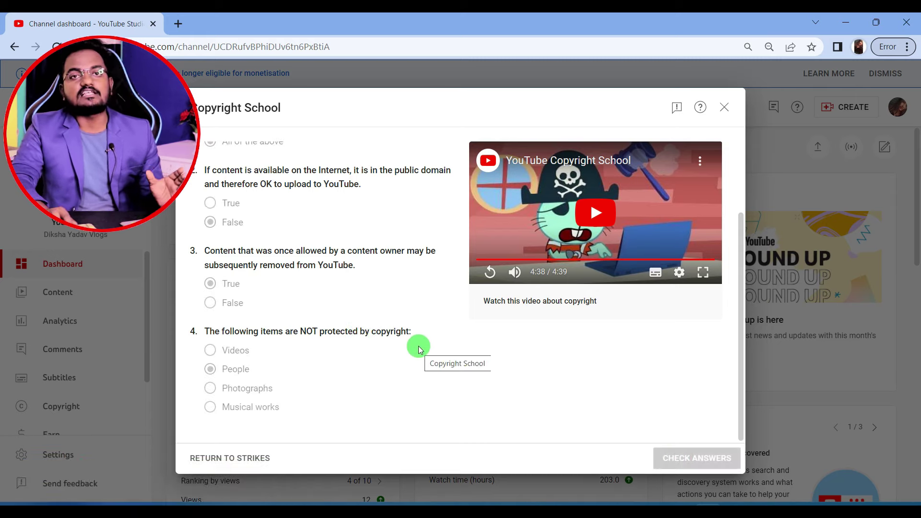
Review the feedback on all four quiz answers and finish Copyright School, returning to the channel dashboard.
scroll(341, 306, "down", 3)
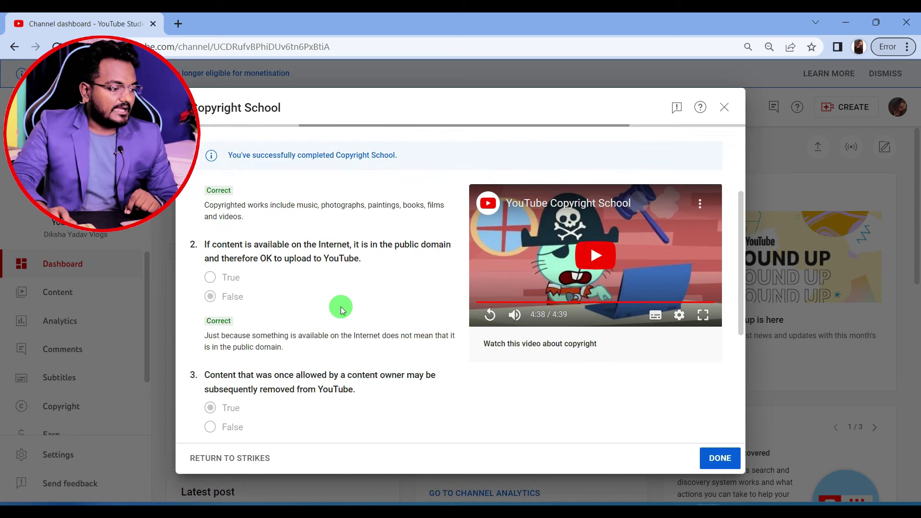
scroll(336, 310, "down", 4)
scroll(322, 318, "up", 7)
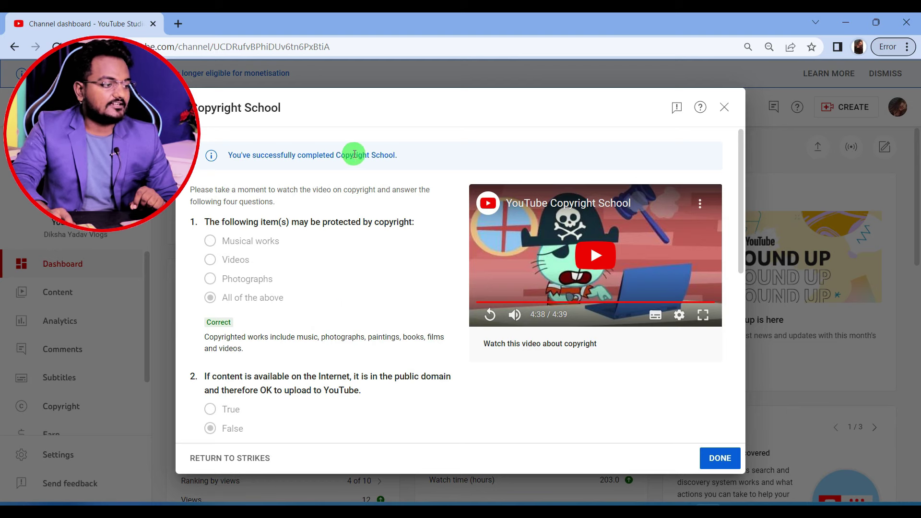
scroll(333, 336, "down", 5)
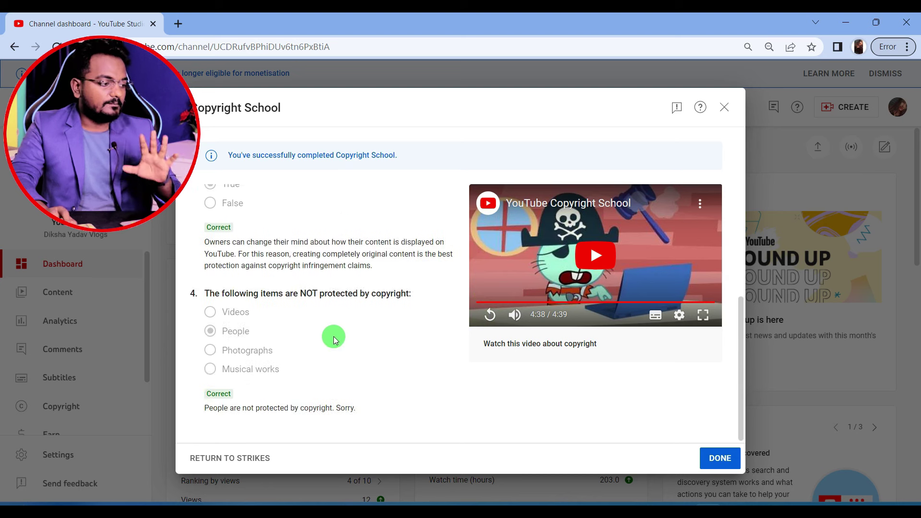
scroll(332, 337, "up", 5)
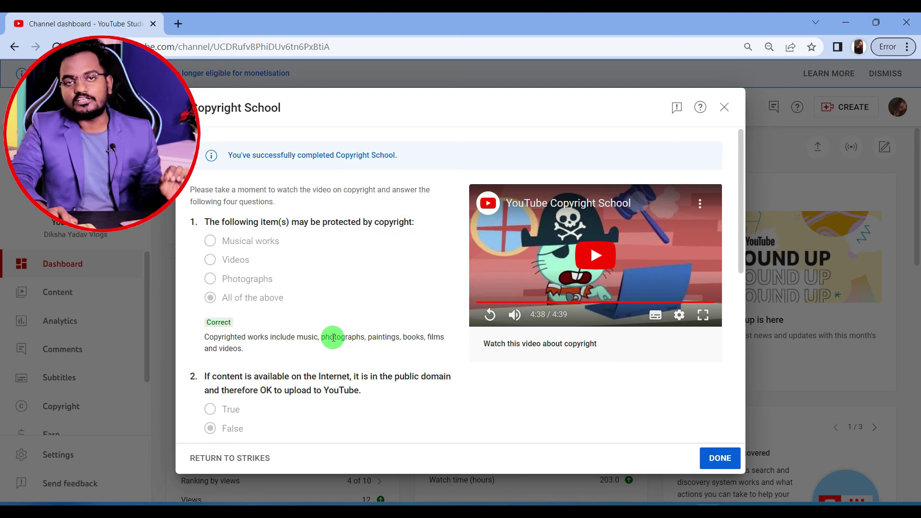
left_click(718, 459)
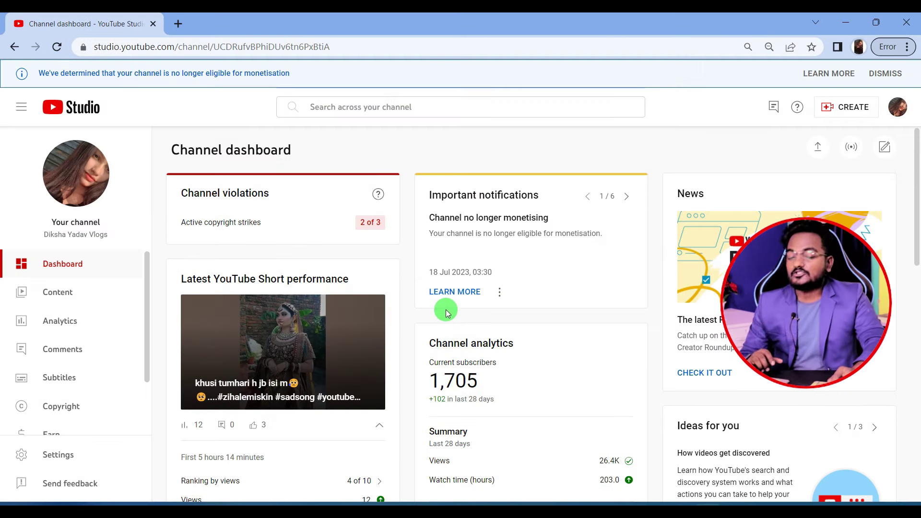